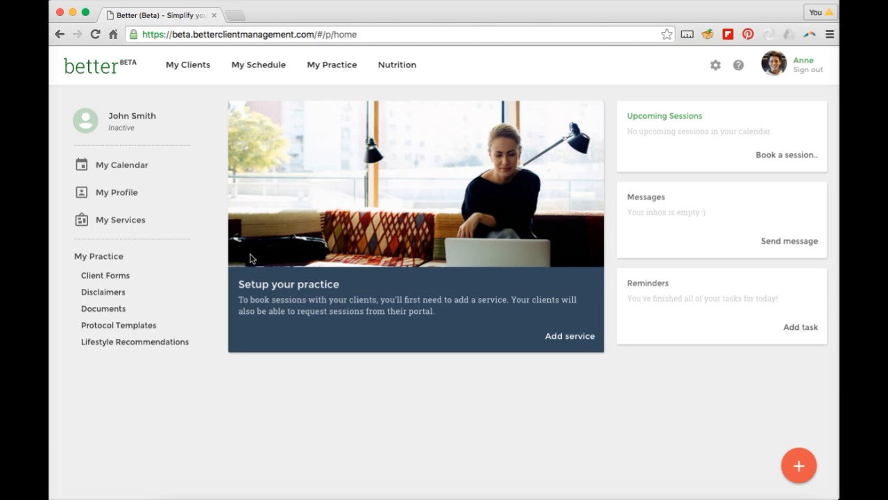
Show the My Clients dropdown menu from the top navigation bar.
{"action": "mouse_move", "coordinate": [209, 72]}
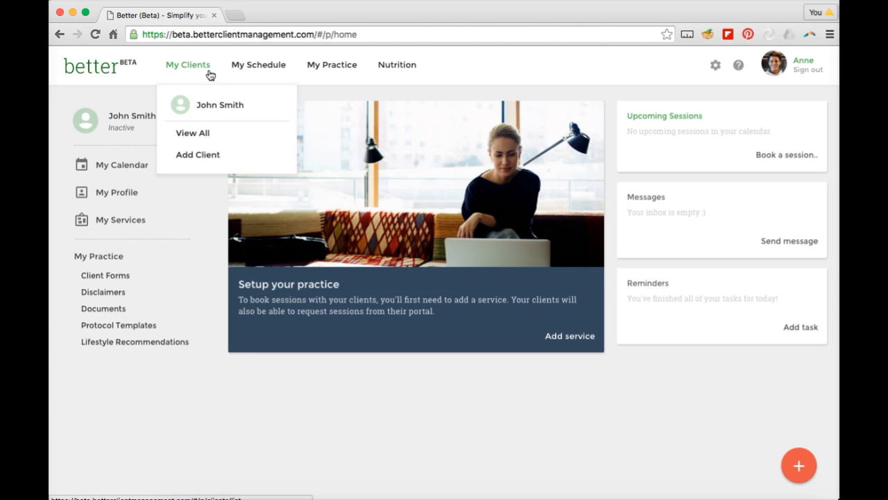
Go to the full My Clients list through View All.
{"action": "left_click", "coordinate": [203, 139]}
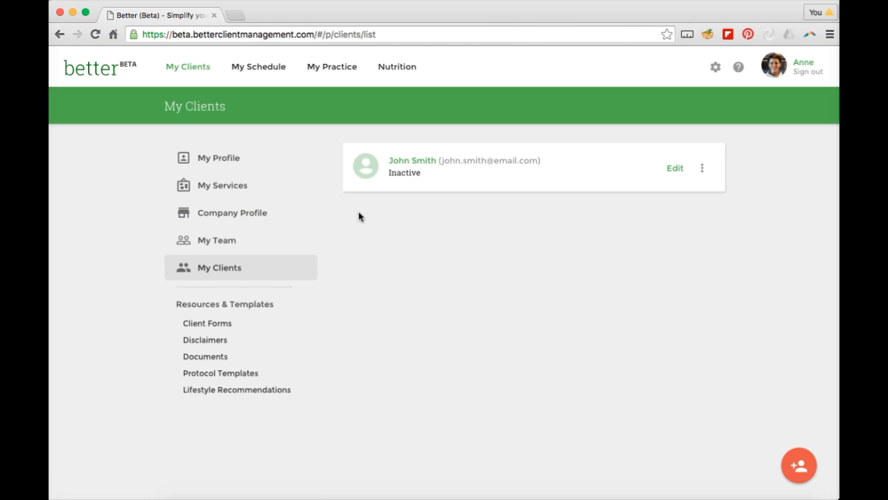
Edit the client's card to open the Basic Information form and look over its fields.
{"action": "left_click", "coordinate": [674, 169]}
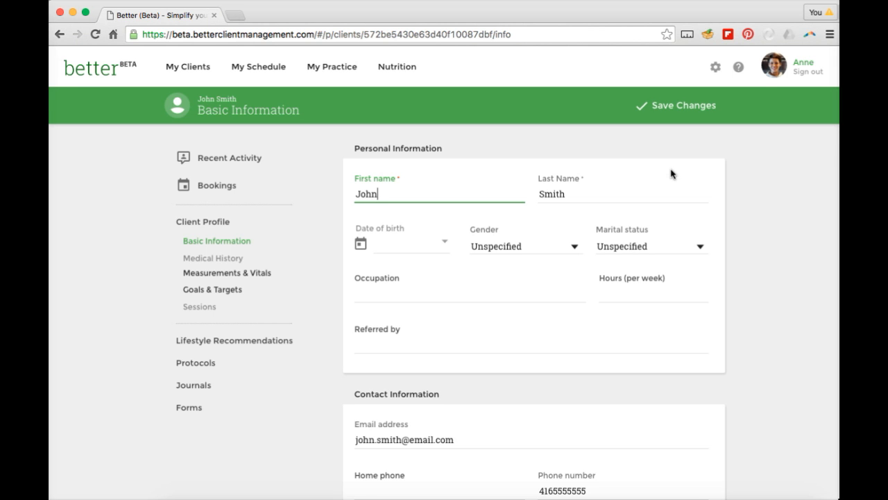
{"action": "scroll", "coordinate": [671, 173], "scroll_direction": "down", "scroll_amount": 4}
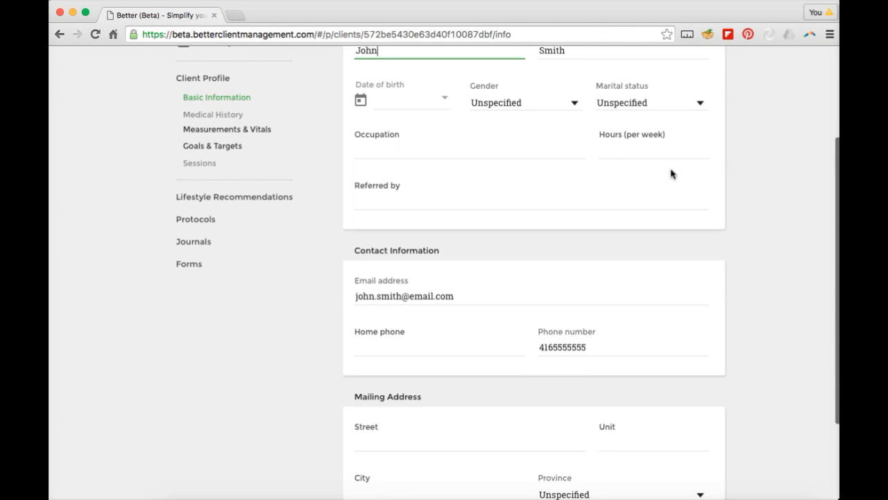
{"action": "scroll", "coordinate": [671, 174], "scroll_direction": "down", "scroll_amount": 2}
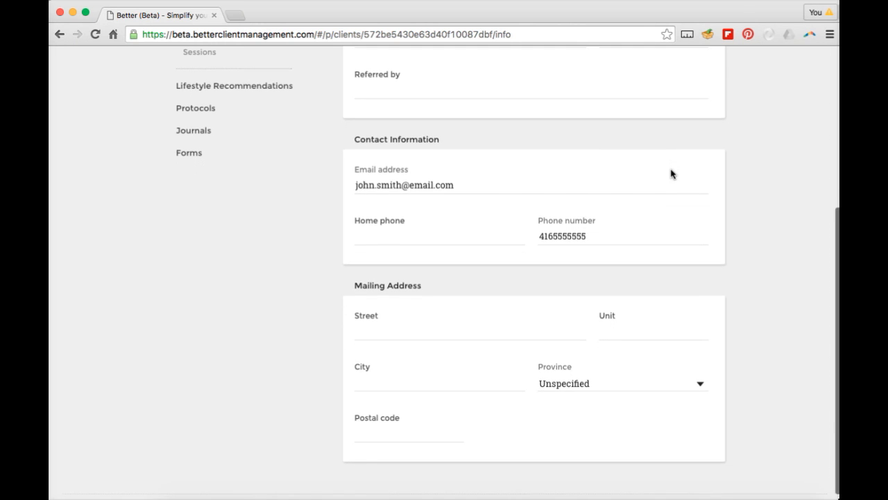
{"action": "scroll", "coordinate": [671, 174], "scroll_direction": "up", "scroll_amount": 6}
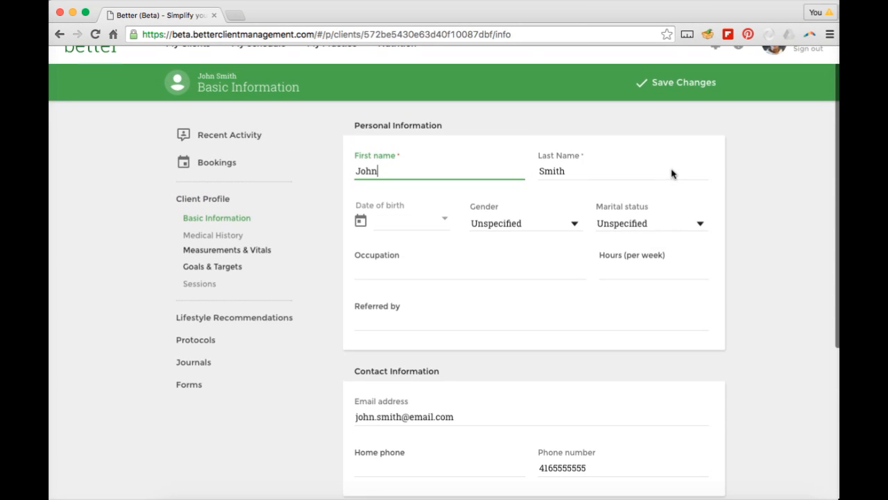
{"action": "left_click", "coordinate": [408, 221]}
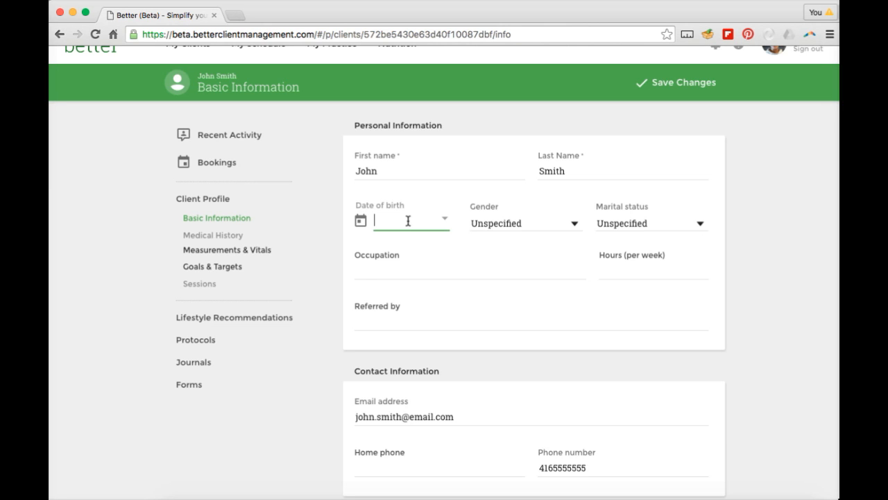
{"action": "type", "text": "5/5/1965"}
{"action": "left_click", "coordinate": [360, 220]}
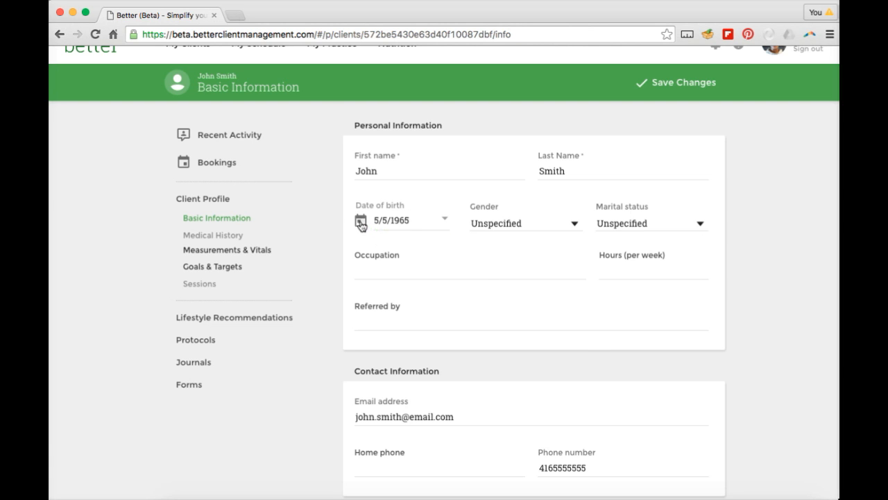
{"action": "scroll", "coordinate": [448, 320], "scroll_direction": "up", "scroll_amount": 2}
{"action": "scroll", "coordinate": [448, 320], "scroll_direction": "down", "scroll_amount": 5}
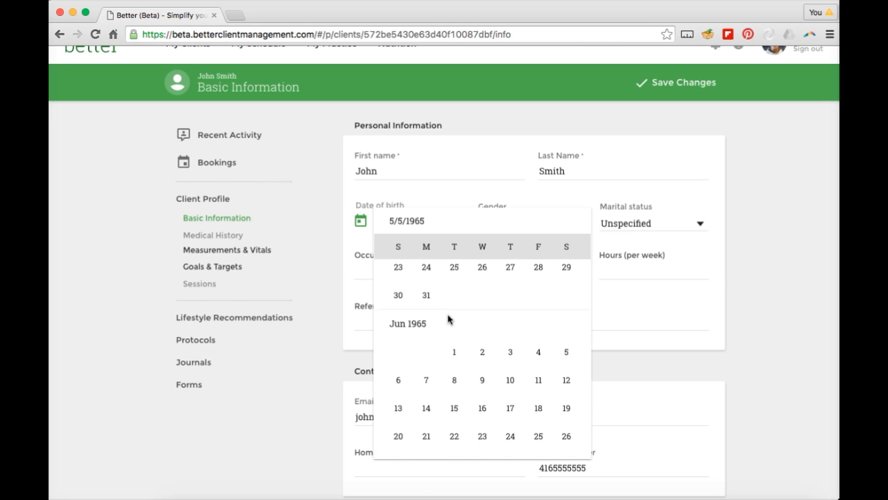
{"action": "left_click", "coordinate": [481, 357]}
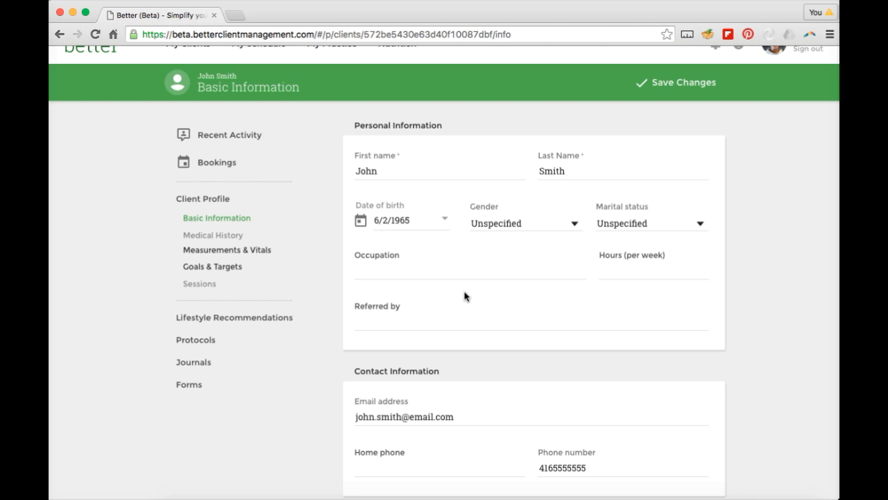
Choose Male for gender and Married for marital status.
{"action": "left_click", "coordinate": [520, 230]}
{"action": "left_click", "coordinate": [508, 253]}
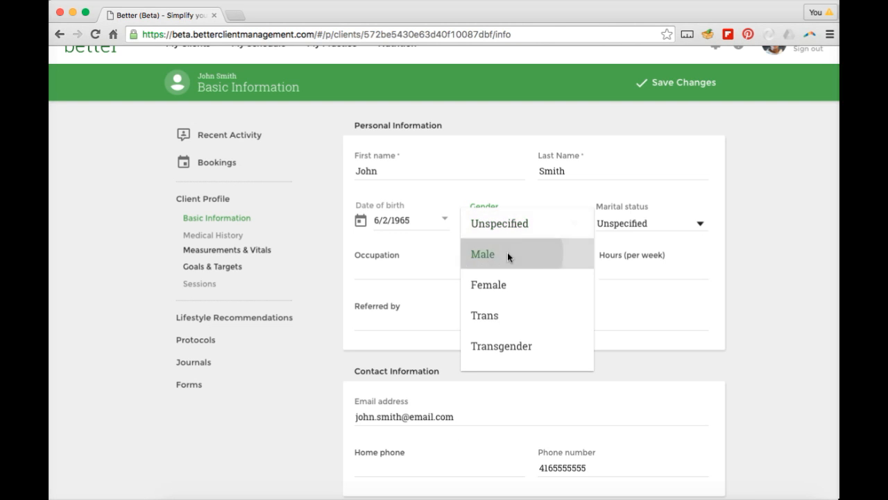
{"action": "left_click", "coordinate": [613, 229]}
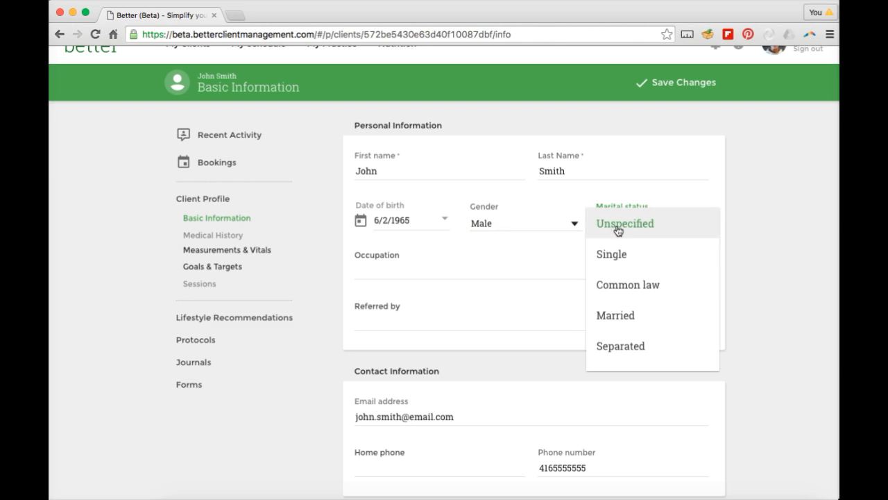
{"action": "left_click", "coordinate": [629, 315]}
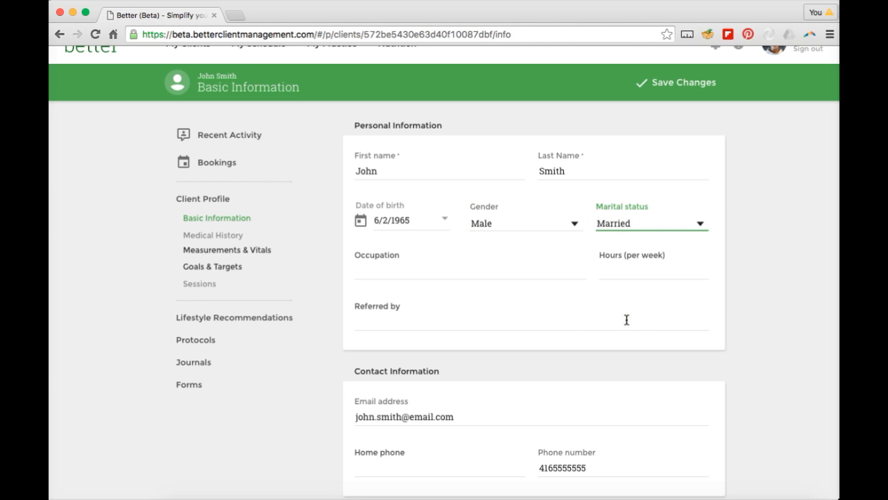
Enter occupation 'Software Developer' with 40 hours per week.
{"action": "left_click", "coordinate": [482, 275]}
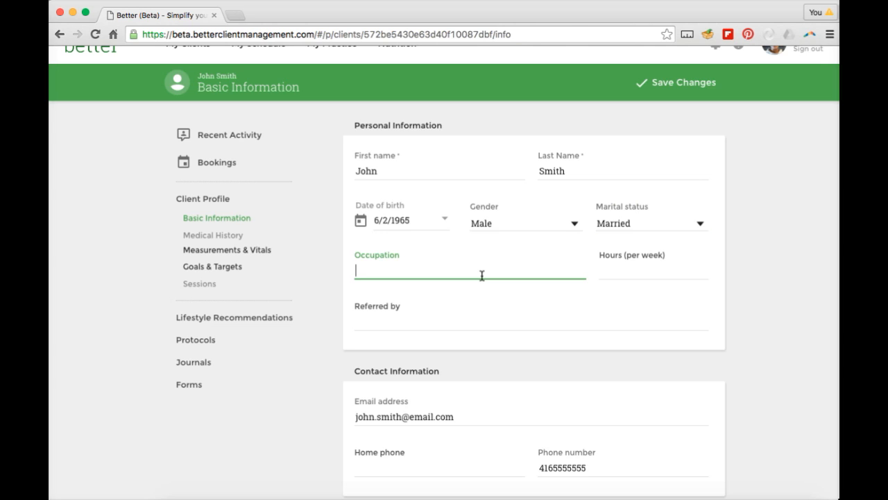
{"action": "type", "text": "Sofgtw"}
{"action": "key", "text": "BackSpace"}
{"action": "key", "text": "BackSpace"}
{"action": "key", "text": "BackSpace"}
{"action": "type", "text": "tware Developer"}
{"action": "left_click", "coordinate": [623, 275]}
{"action": "type", "text": "40"}
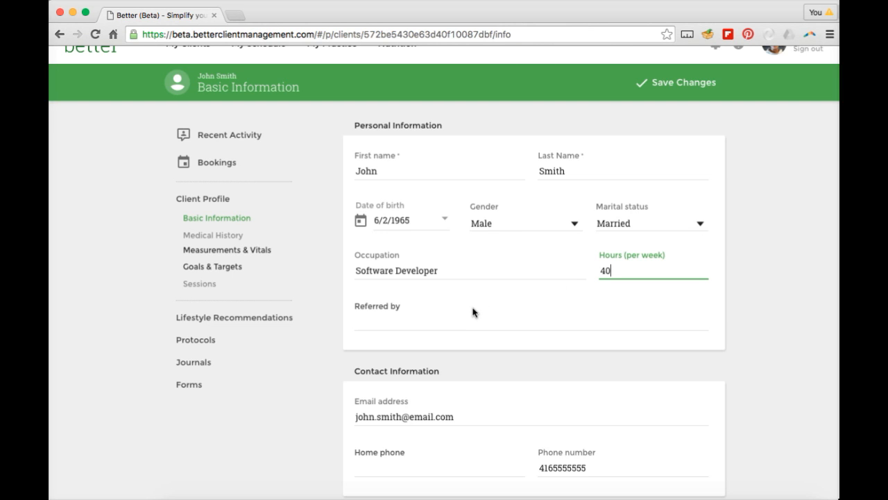
{"action": "scroll", "coordinate": [472, 312], "scroll_direction": "down", "scroll_amount": 3}
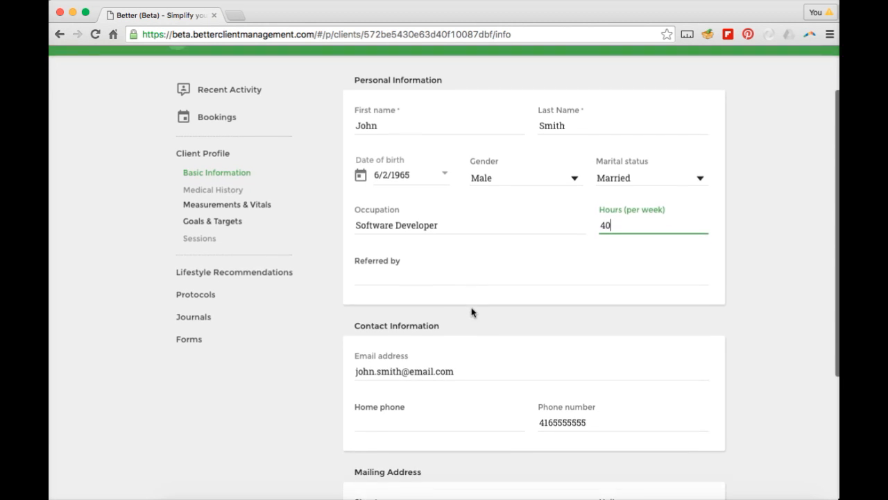
{"action": "scroll", "coordinate": [470, 313], "scroll_direction": "down", "scroll_amount": 2}
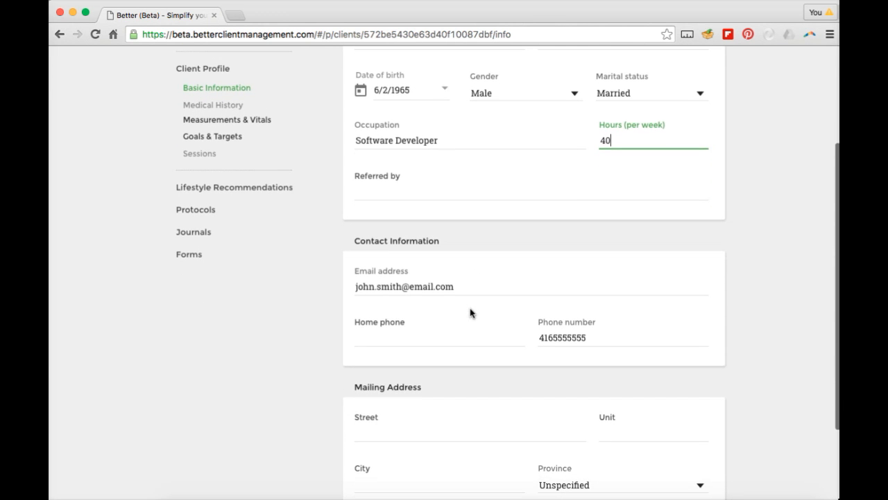
Enter the client's street address and city, and choose Ontario as the province.
{"action": "left_click", "coordinate": [418, 336]}
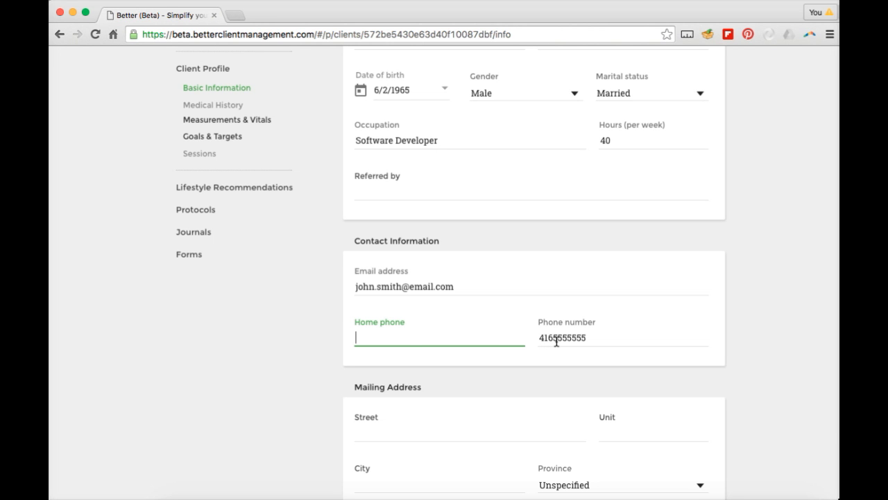
{"action": "scroll", "coordinate": [556, 341], "scroll_direction": "down", "scroll_amount": 3}
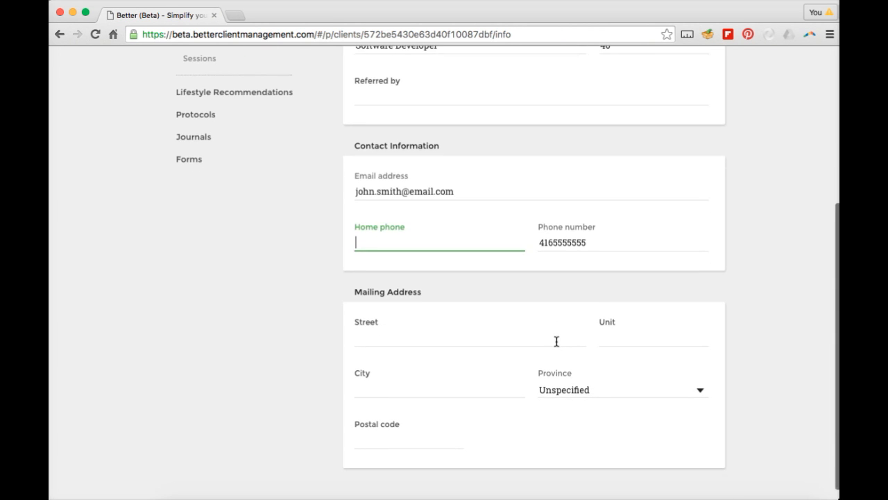
{"action": "left_click", "coordinate": [519, 345]}
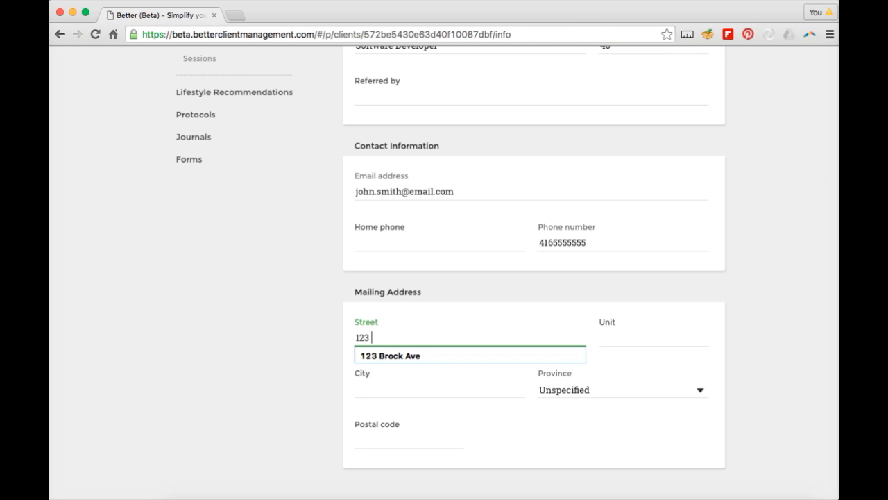
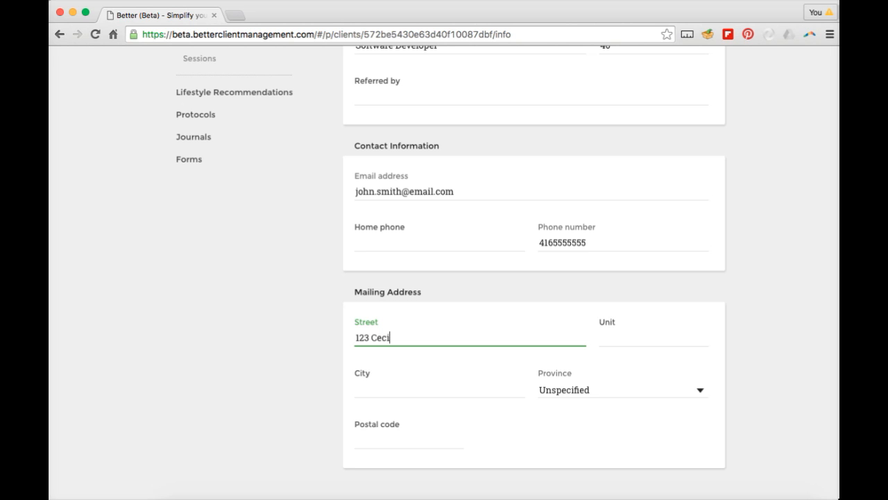
{"action": "key", "text": "Tab"}
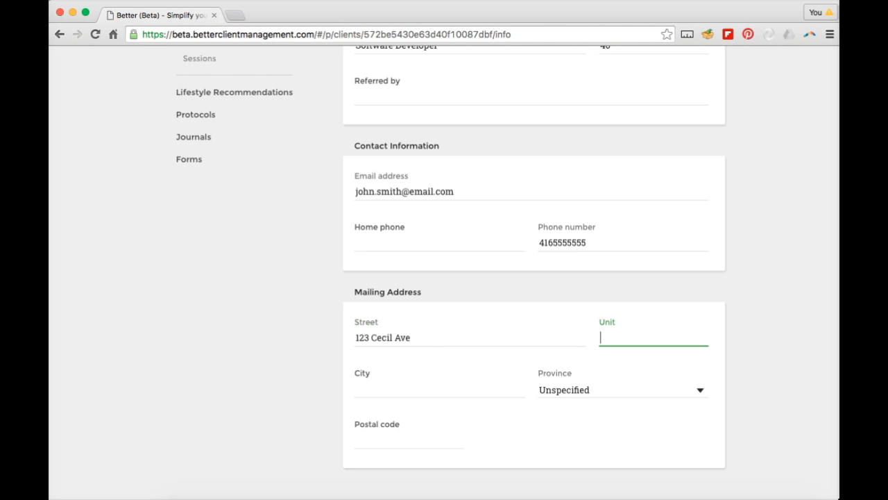
{"action": "left_click", "coordinate": [490, 391]}
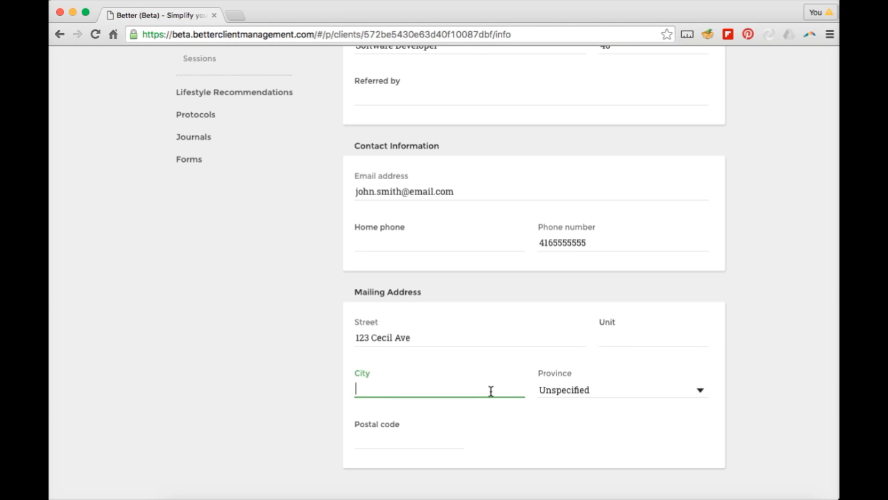
{"action": "type", "text": "Scarborough"}
{"action": "left_click", "coordinate": [591, 392]}
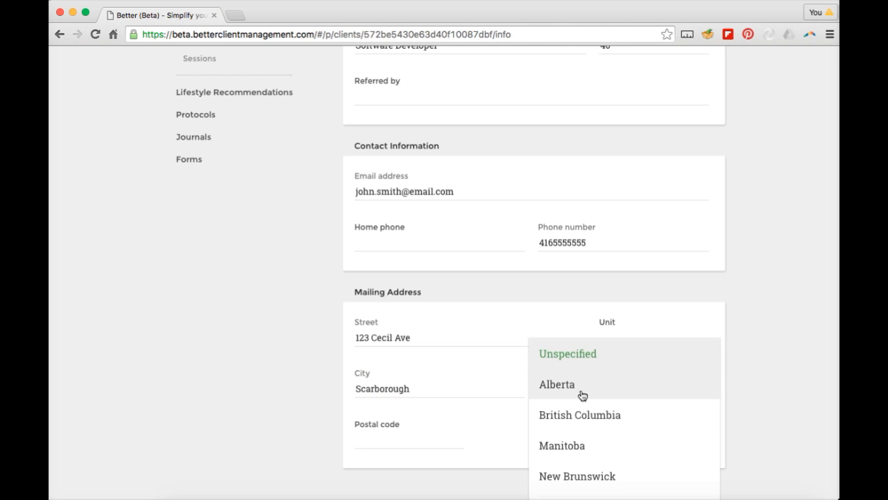
{"action": "scroll", "coordinate": [572, 388], "scroll_direction": "down", "scroll_amount": 2}
{"action": "left_click", "coordinate": [566, 443]}
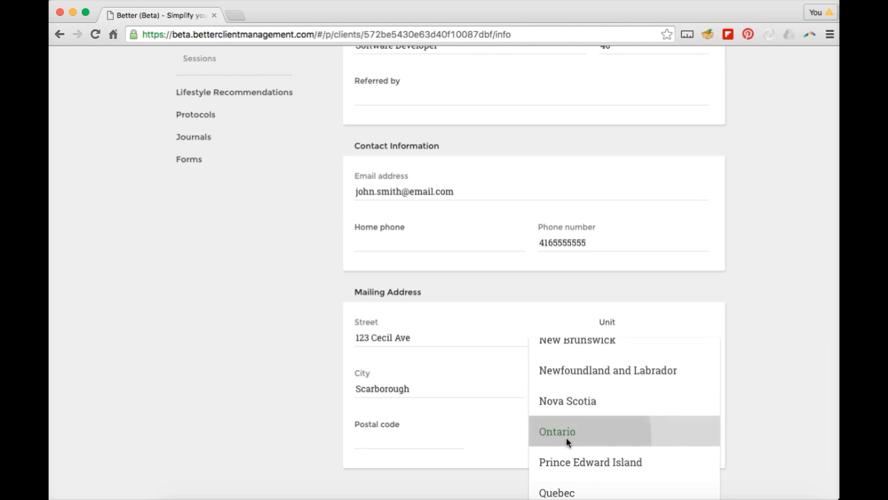
{"action": "scroll", "coordinate": [430, 424], "scroll_direction": "up", "scroll_amount": 5}
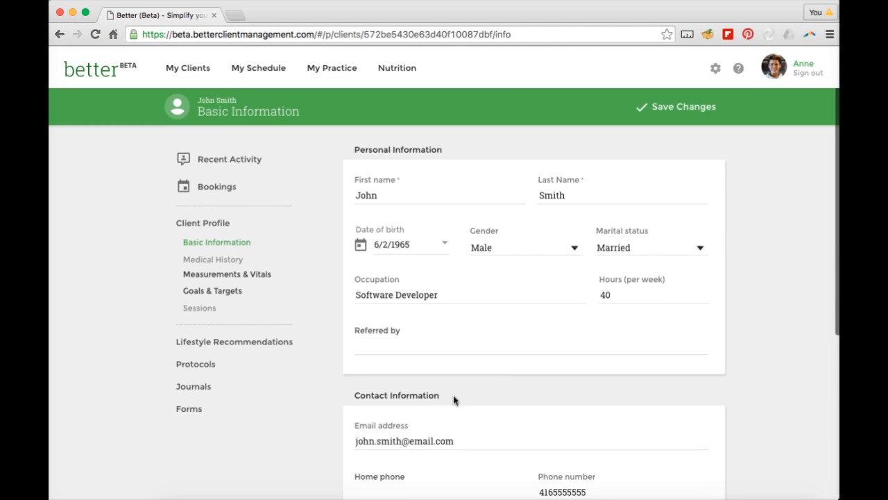
Save the client's Basic Information changes.
{"action": "left_click", "coordinate": [687, 112]}
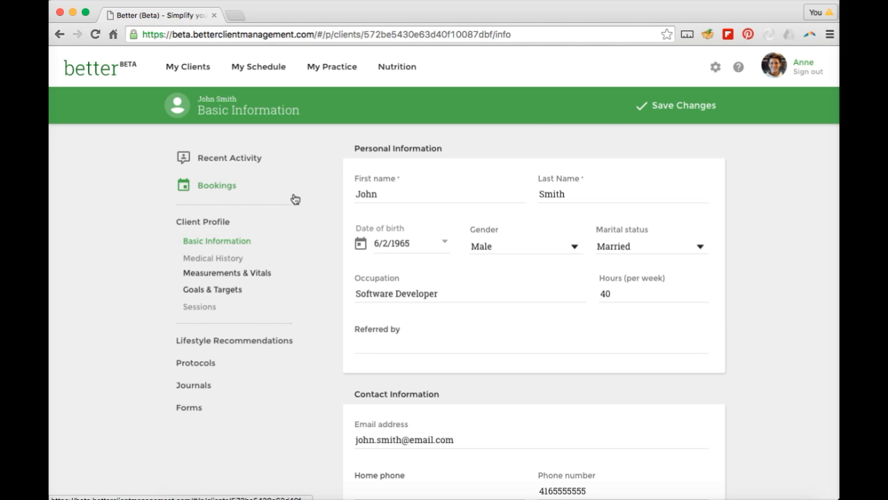
Open Measurements & Vitals and enter weight 190 lbs, body fat 10%, waist 34 inches.
{"action": "left_click", "coordinate": [252, 278]}
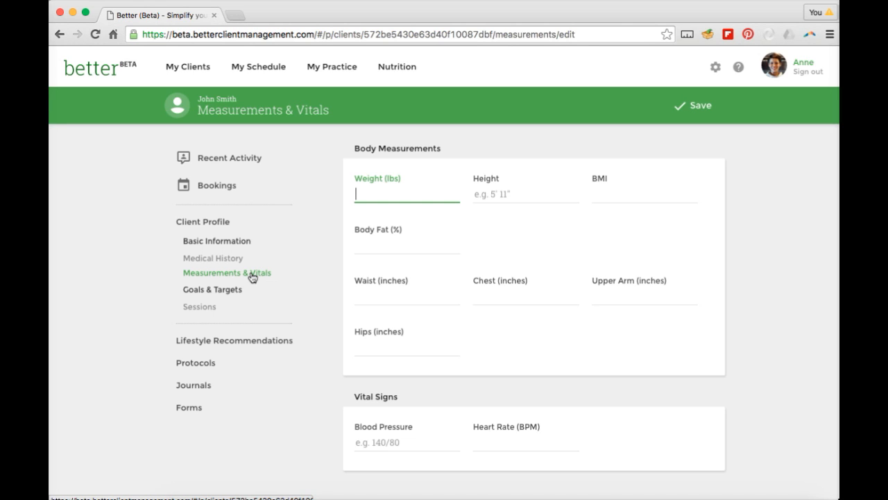
{"action": "type", "text": "190"}
{"action": "left_click", "coordinate": [387, 238]}
{"action": "type", "text": "10"}
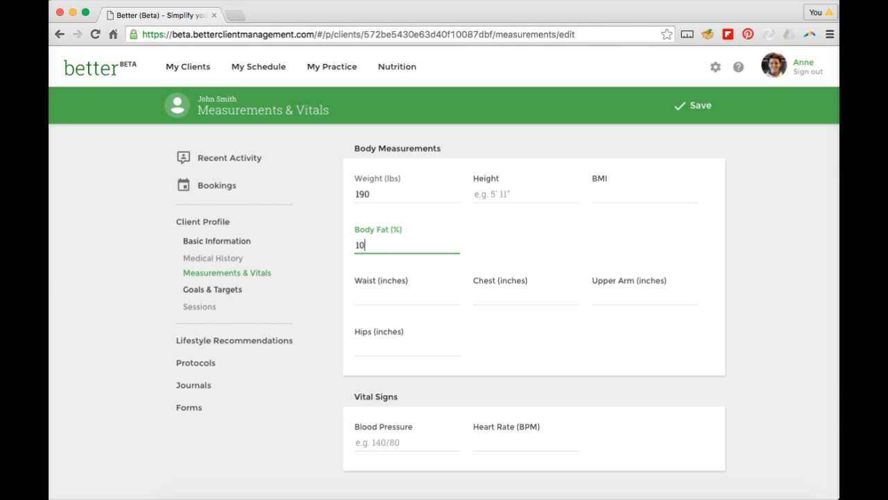
{"action": "left_click", "coordinate": [406, 300]}
{"action": "type", "text": "34"}
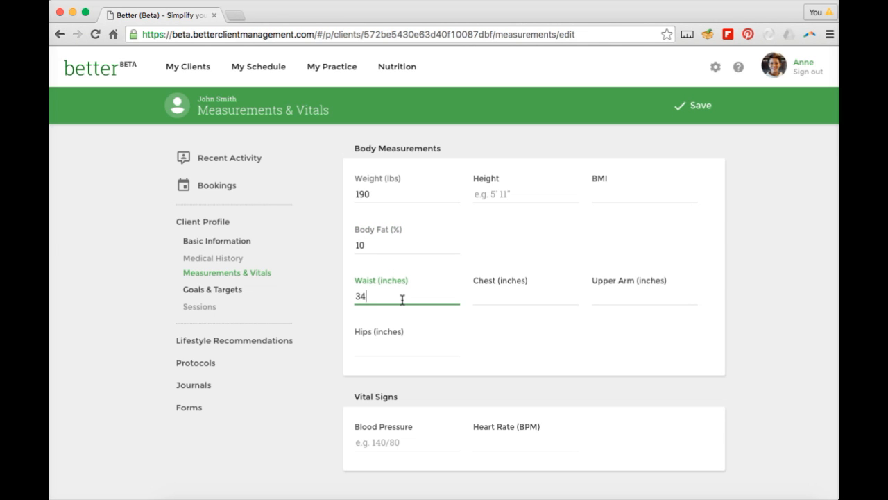
{"action": "scroll", "coordinate": [404, 302], "scroll_direction": "down", "scroll_amount": 1}
Enter blood pressure 140/80 and heart rate 40 BPM.
{"action": "left_click", "coordinate": [388, 406]}
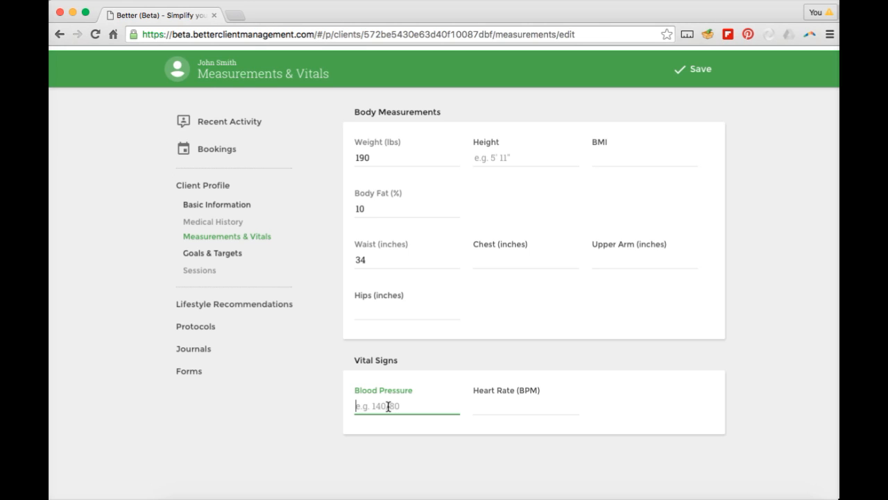
{"action": "type", "text": "140/80"}
{"action": "left_click", "coordinate": [516, 406]}
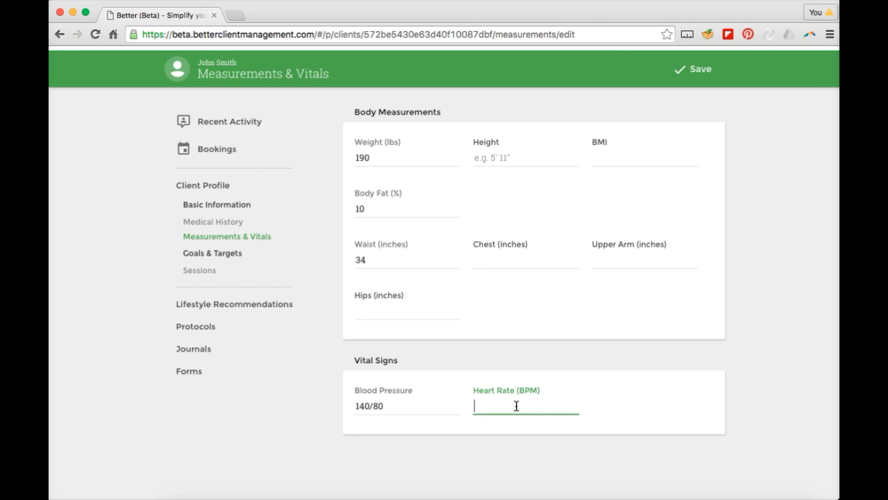
{"action": "type", "text": "40"}
{"action": "scroll", "coordinate": [600, 145], "scroll_direction": "up", "scroll_amount": 1}
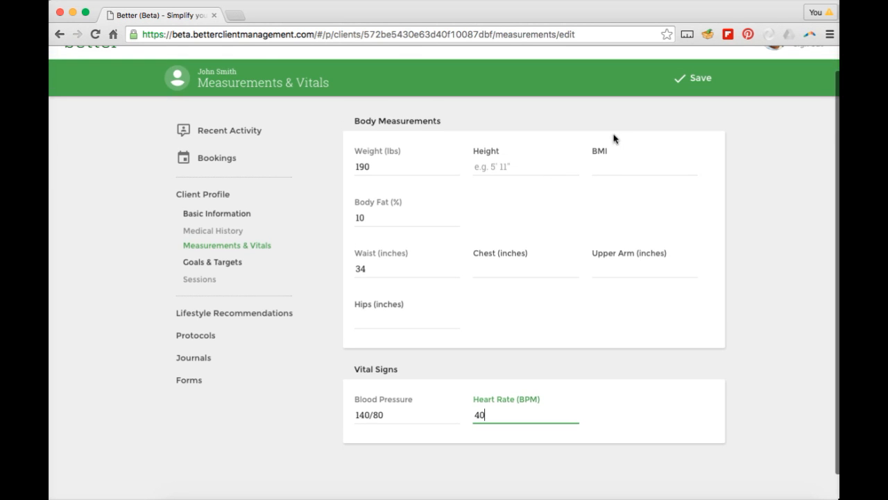
Save the Measurements & Vitals form.
{"action": "left_click", "coordinate": [698, 79]}
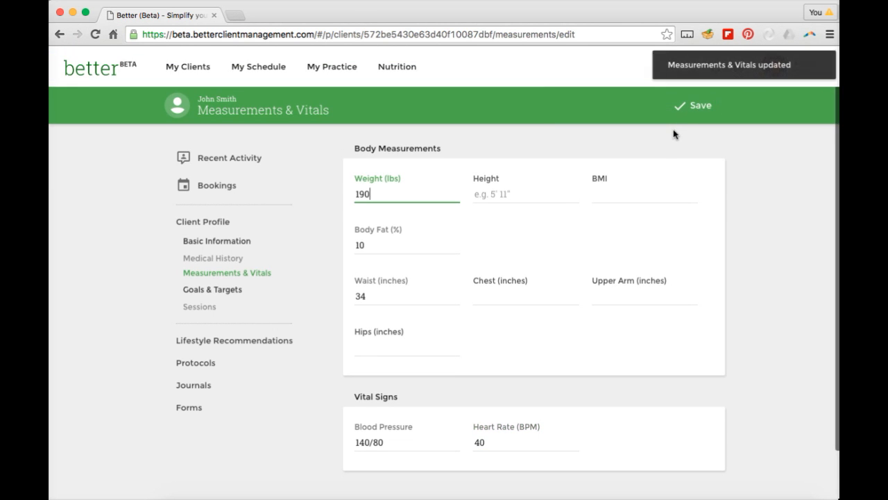